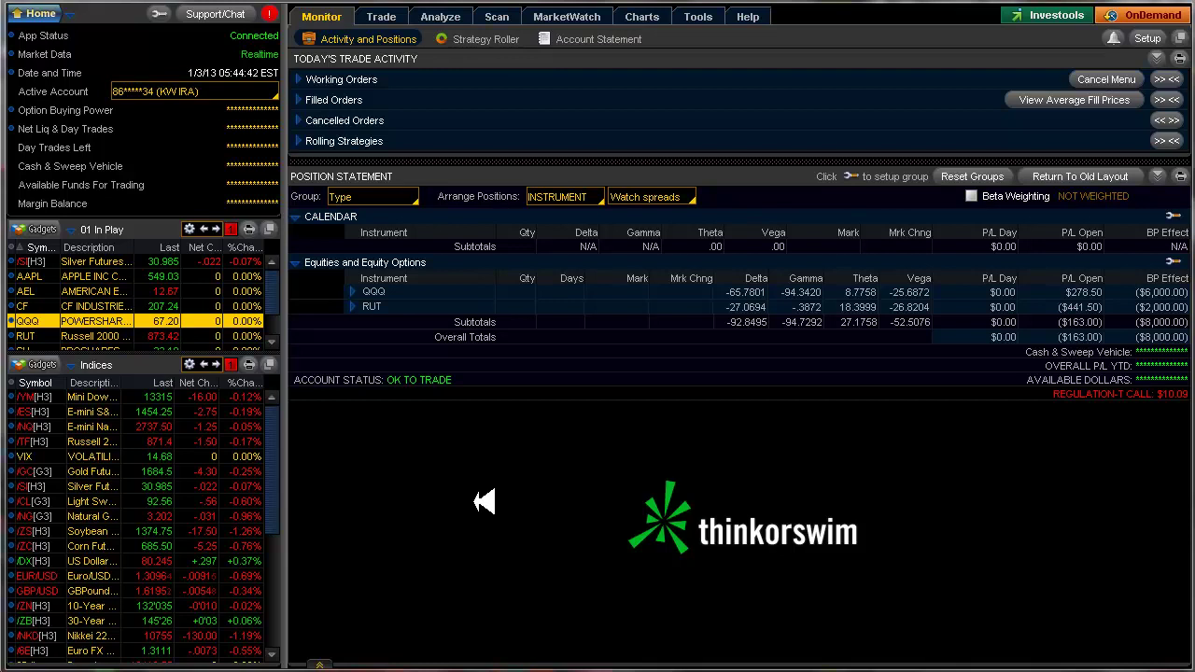
# Switch the active account to JP IRA and inspect the option legs of its QQQ position.
pyautogui.click(234, 92)
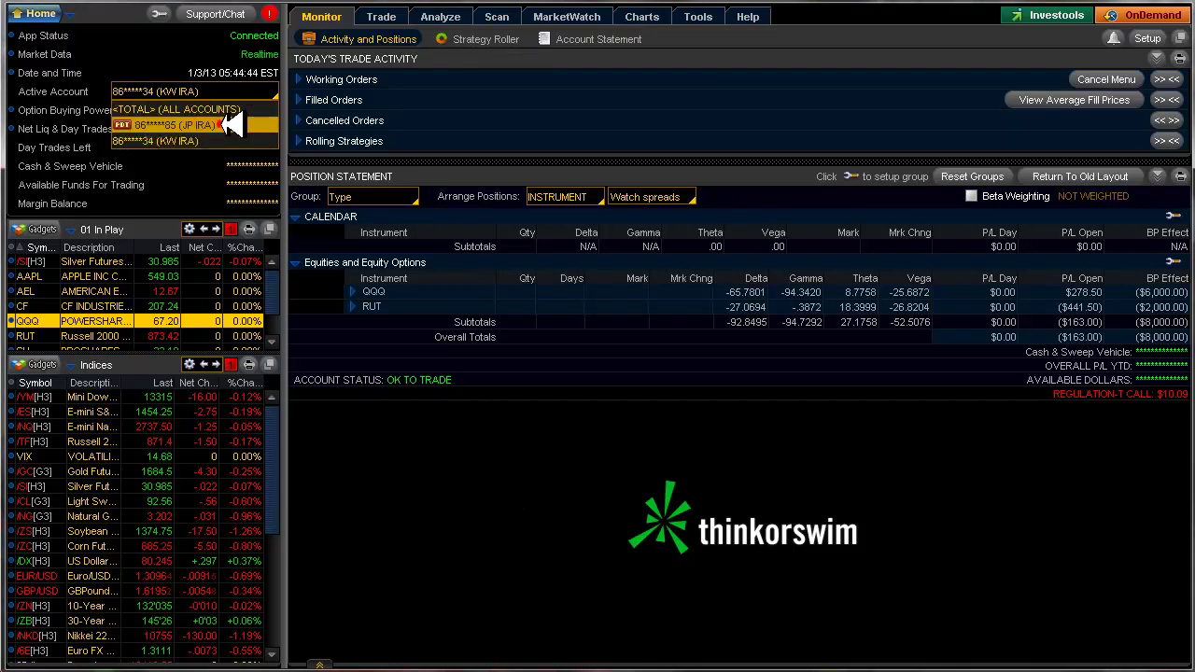
pyautogui.click(231, 125)
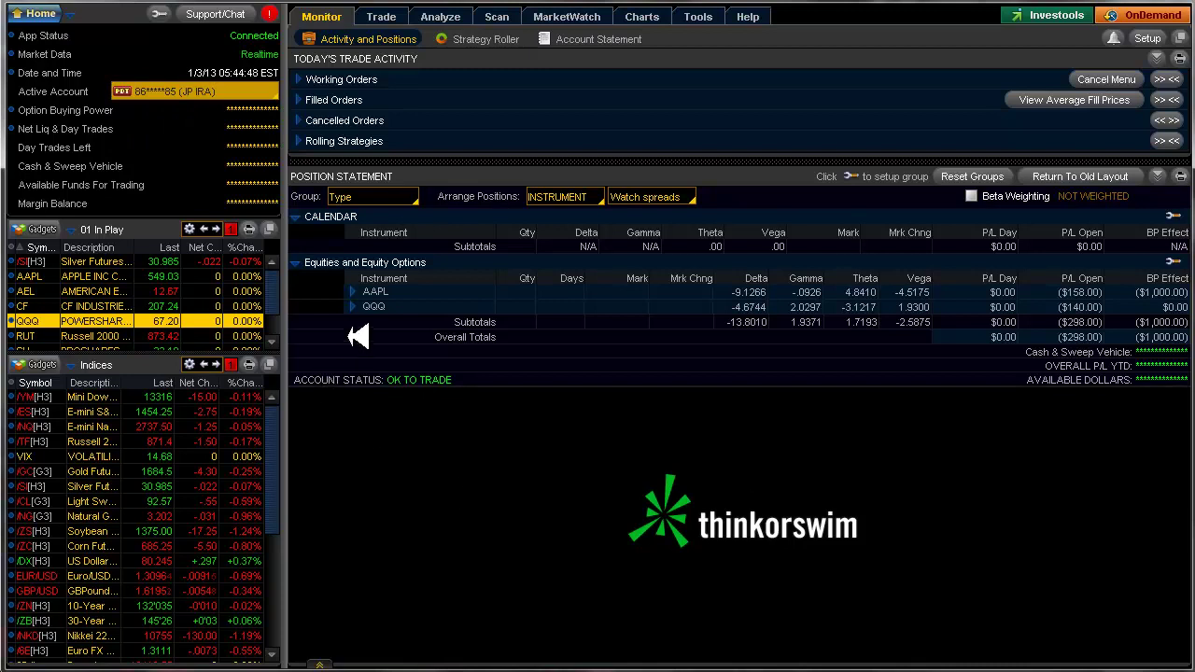
pyautogui.click(353, 307)
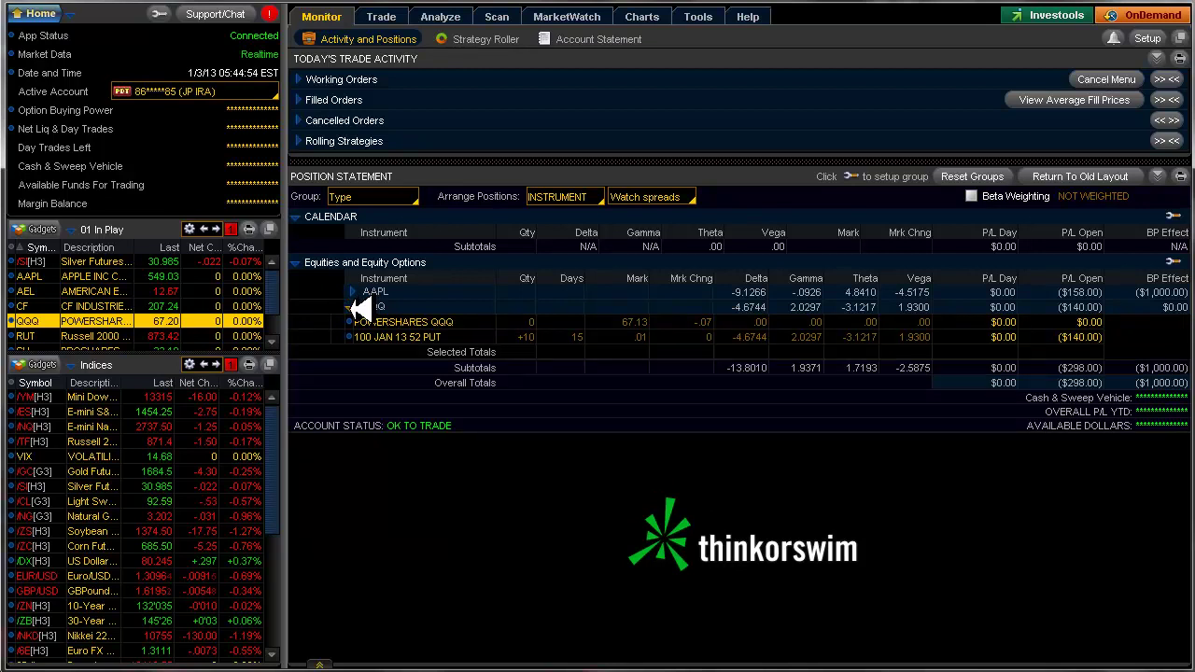
pyautogui.click(353, 307)
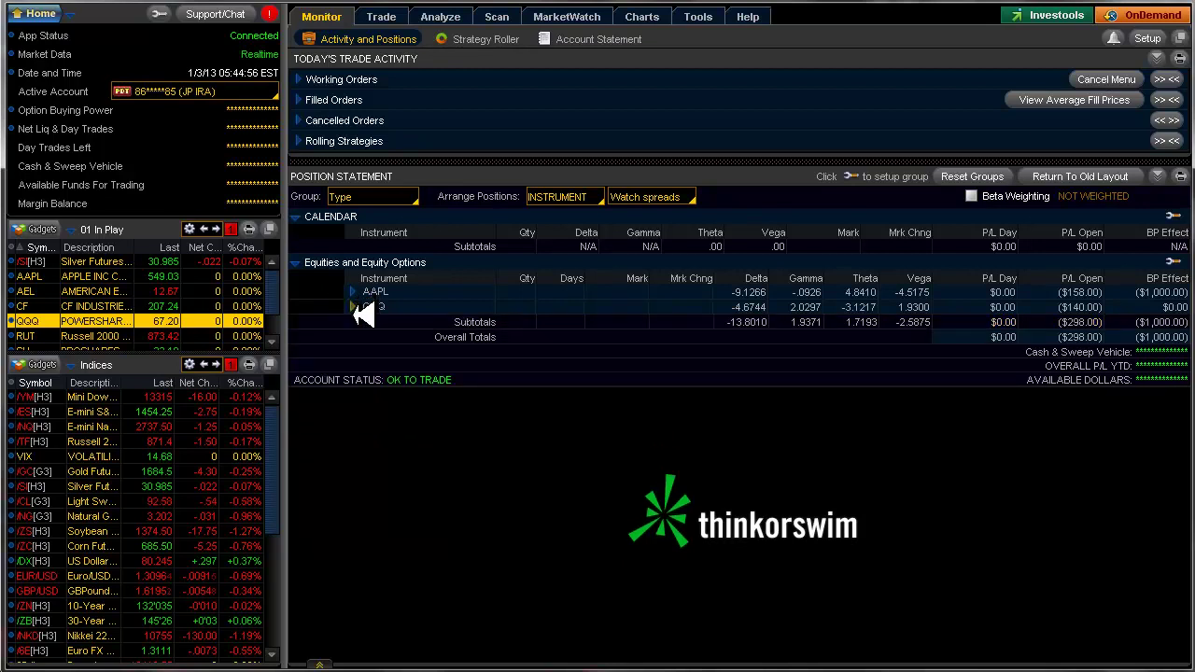
pyautogui.click(353, 307)
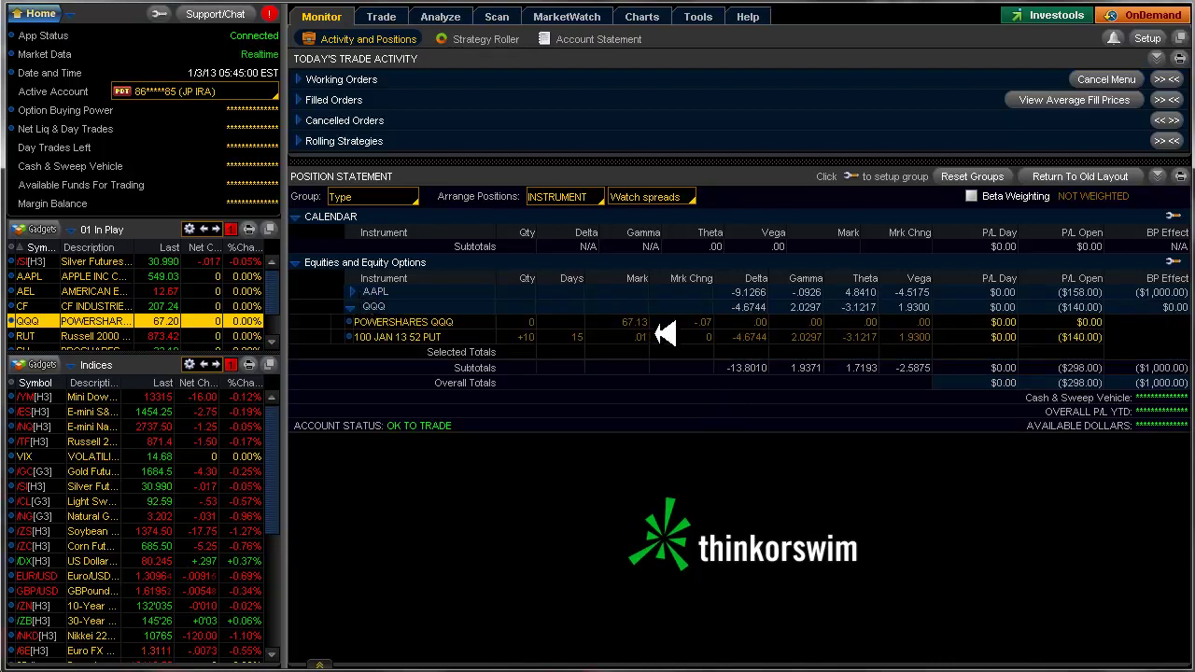
pyautogui.click(353, 306)
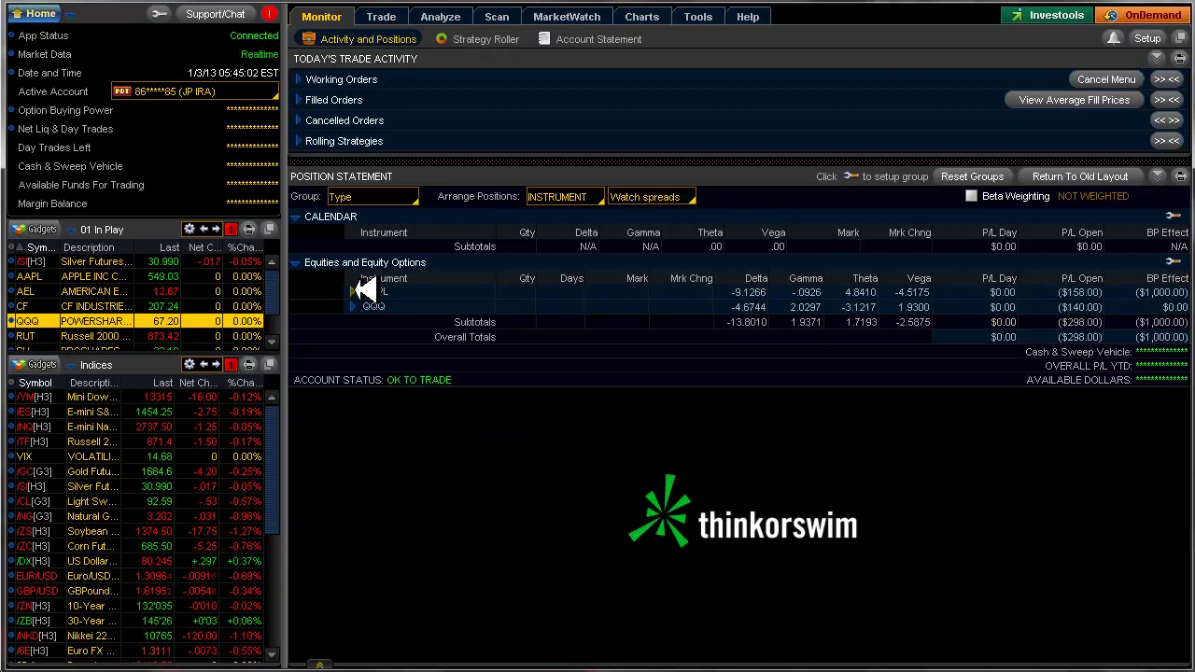
# Expand the AAPL position's legs, review the AAPL price charts and display its risk profile.
pyautogui.click(352, 291)
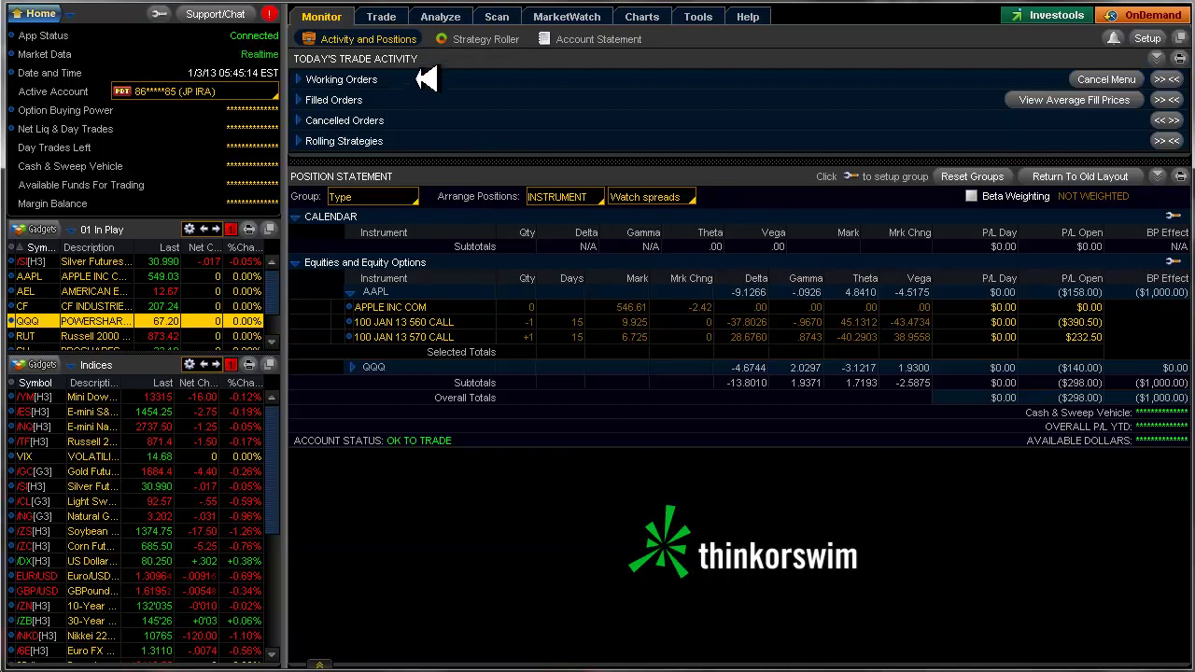
pyautogui.click(439, 16)
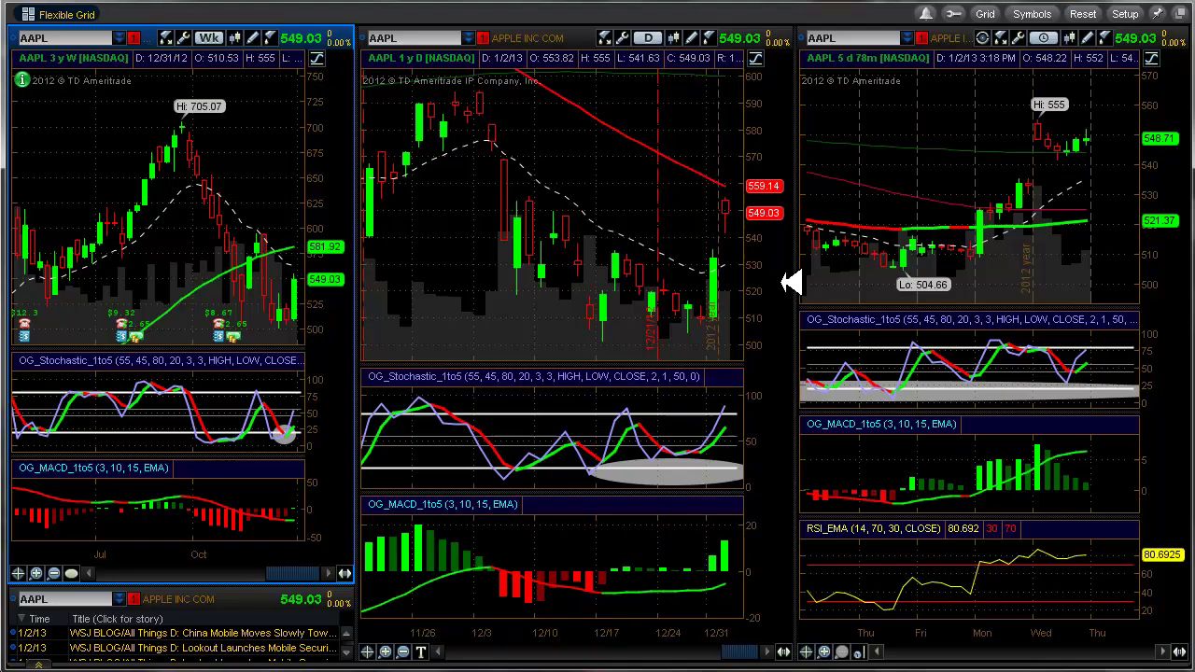
pyautogui.hotkey('alt', 'Tab')
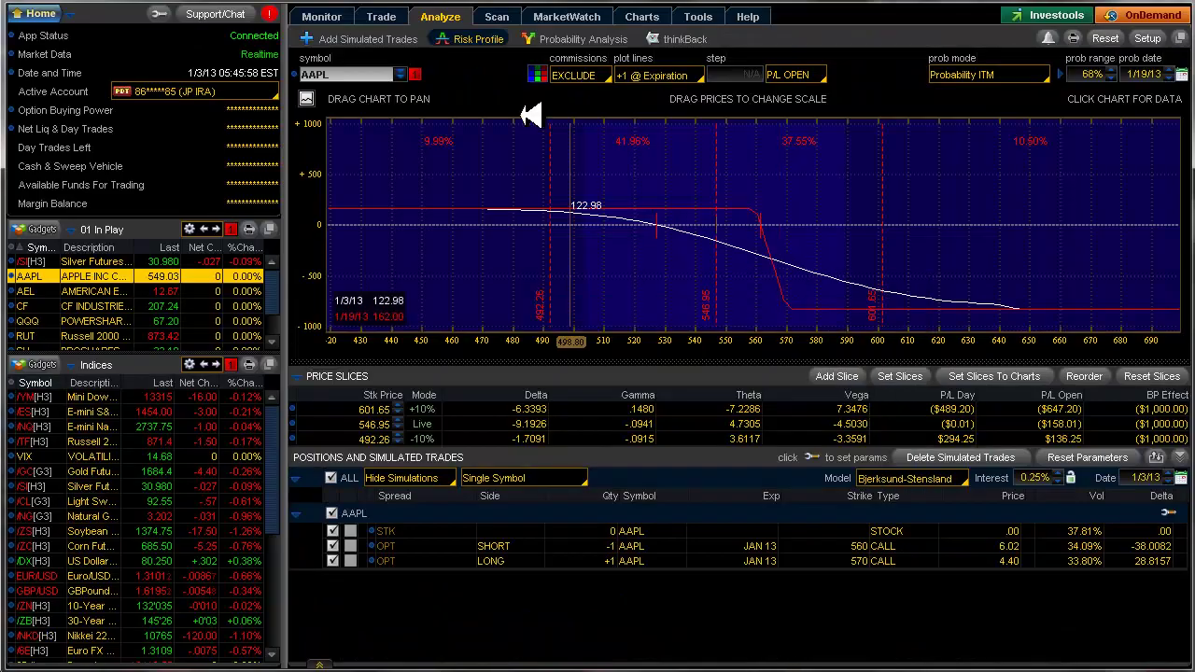
# Load CF in the option chain view and check its price charts in the charts window.
pyautogui.click(379, 18)
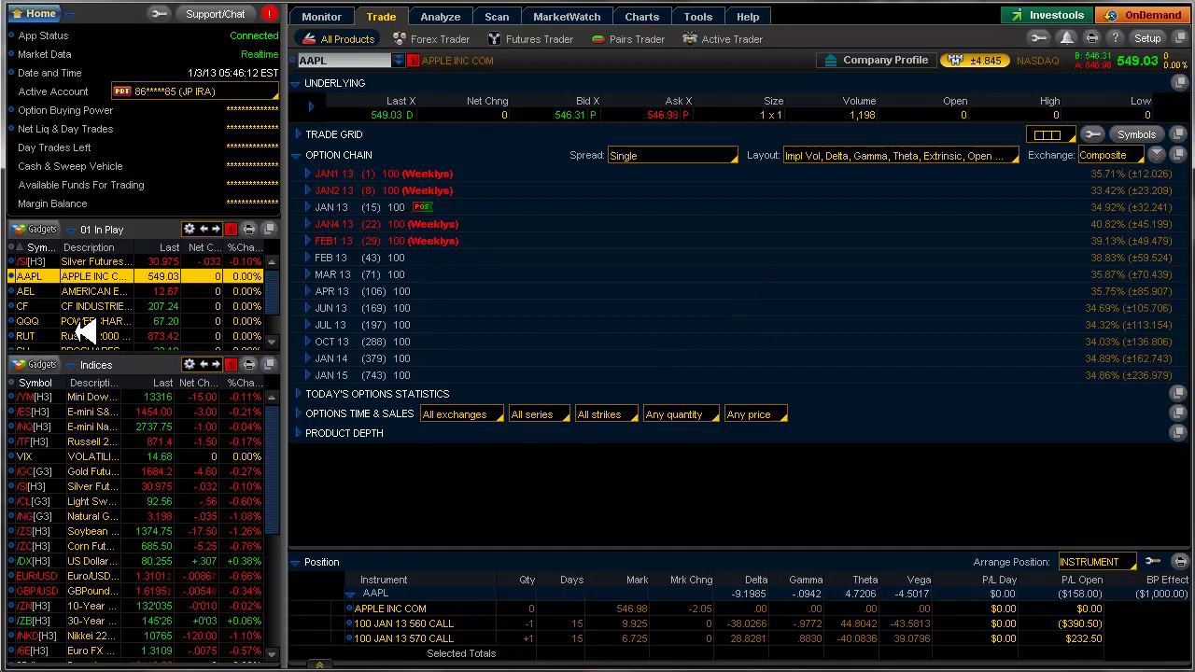
pyautogui.click(35, 304)
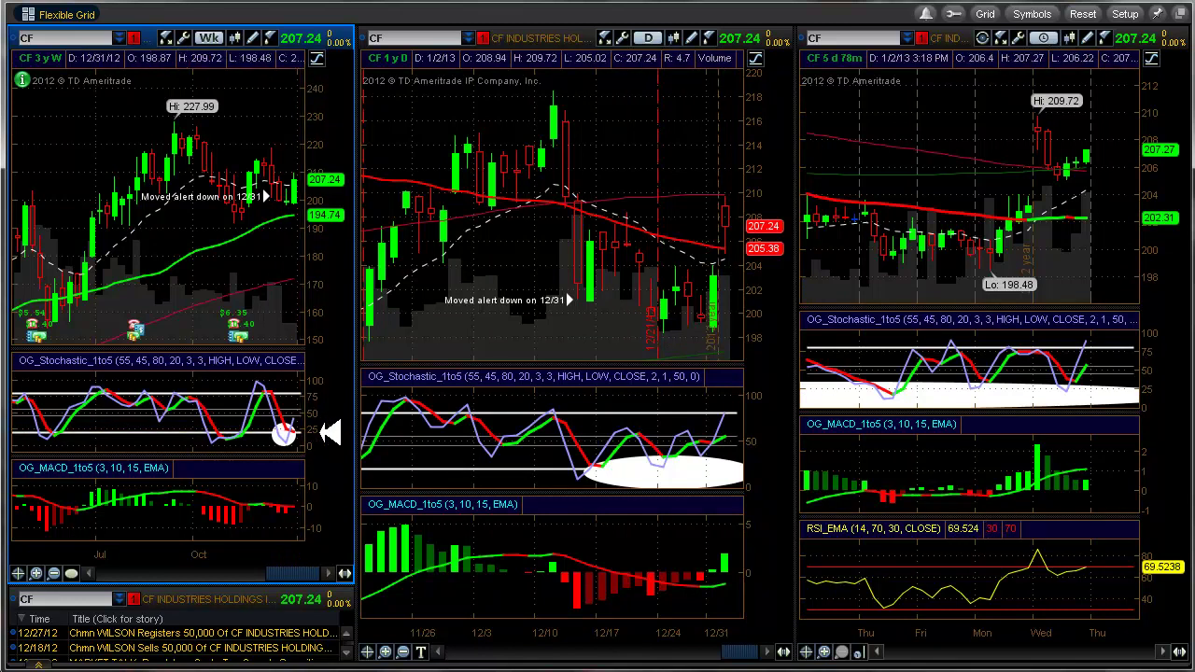
pyautogui.hotkey('alt', 'Tab')
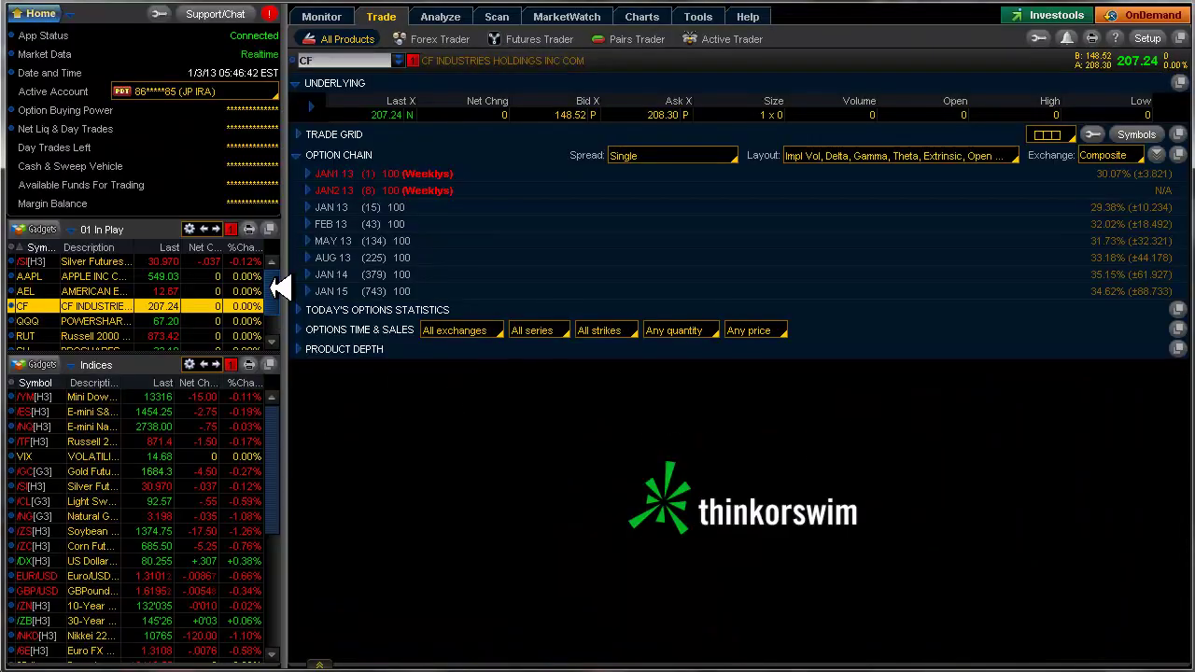
# Switch the active account to KW IRA and show the risk profile analysis.
pyautogui.scroll(-1, 275, 302)
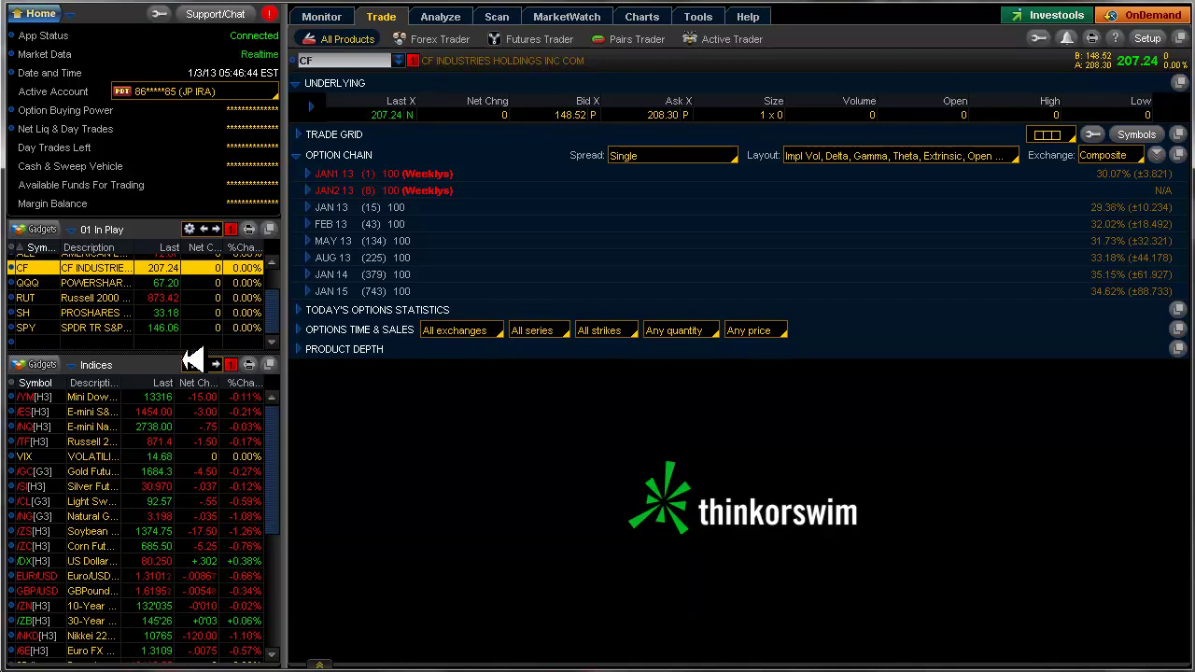
pyautogui.click(187, 87)
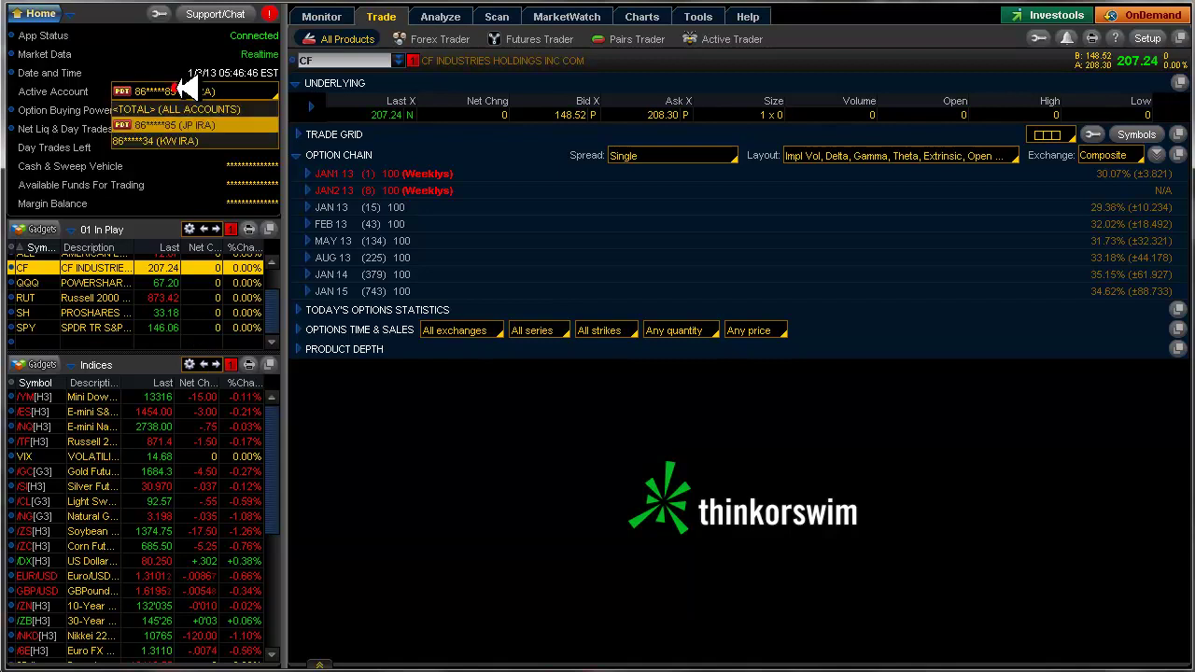
pyautogui.click(186, 139)
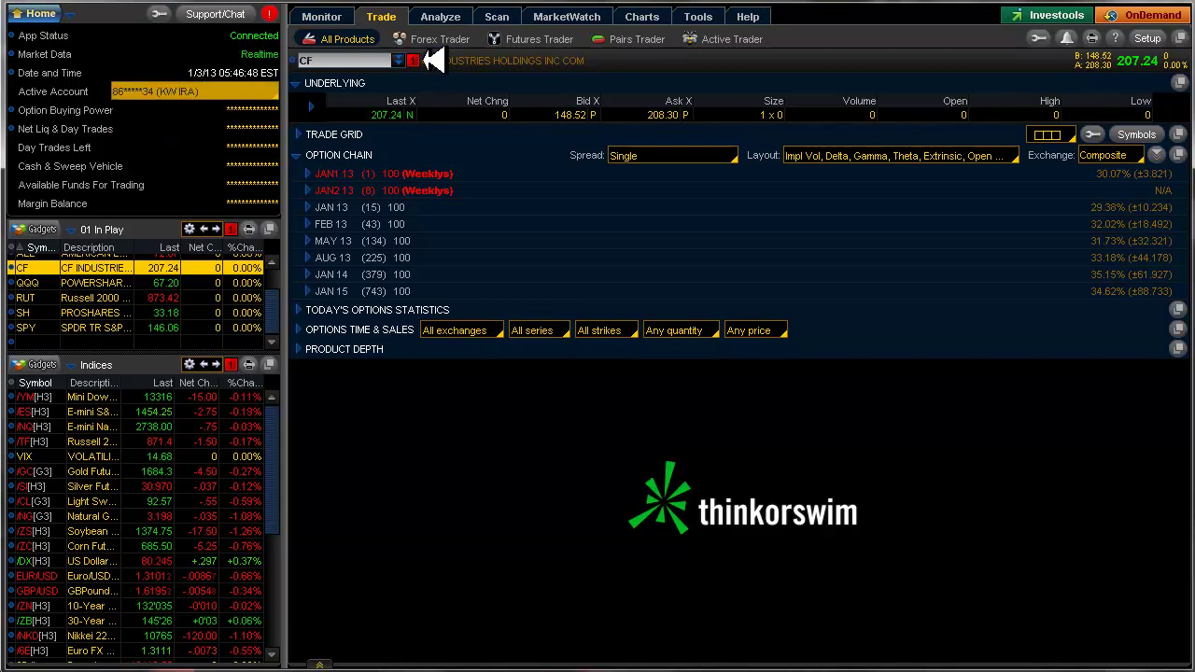
pyautogui.click(446, 17)
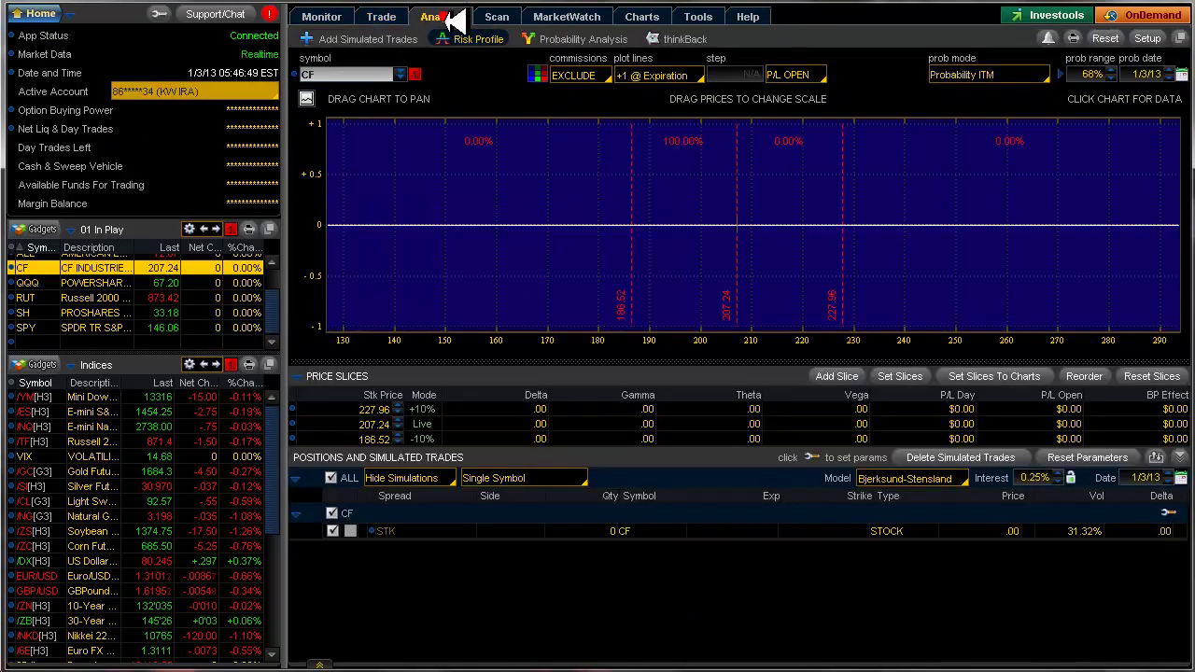
# Show the risk profile for the beta-weighted portfolio with simulations hidden.
pyautogui.click(549, 478)
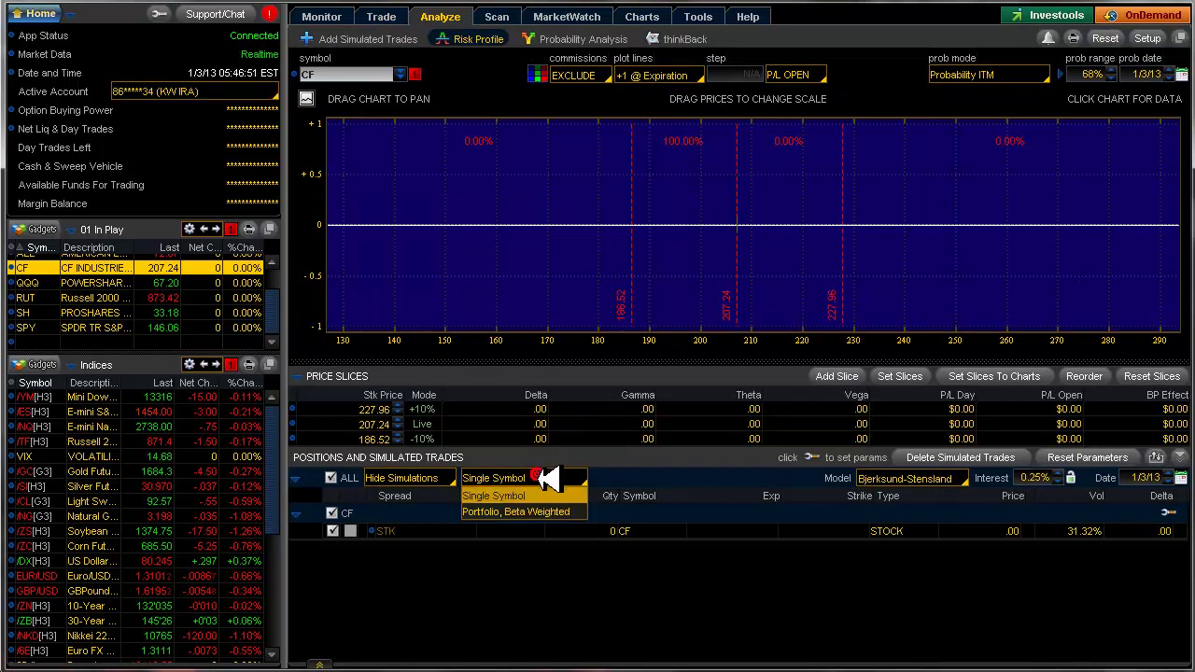
pyautogui.click(416, 478)
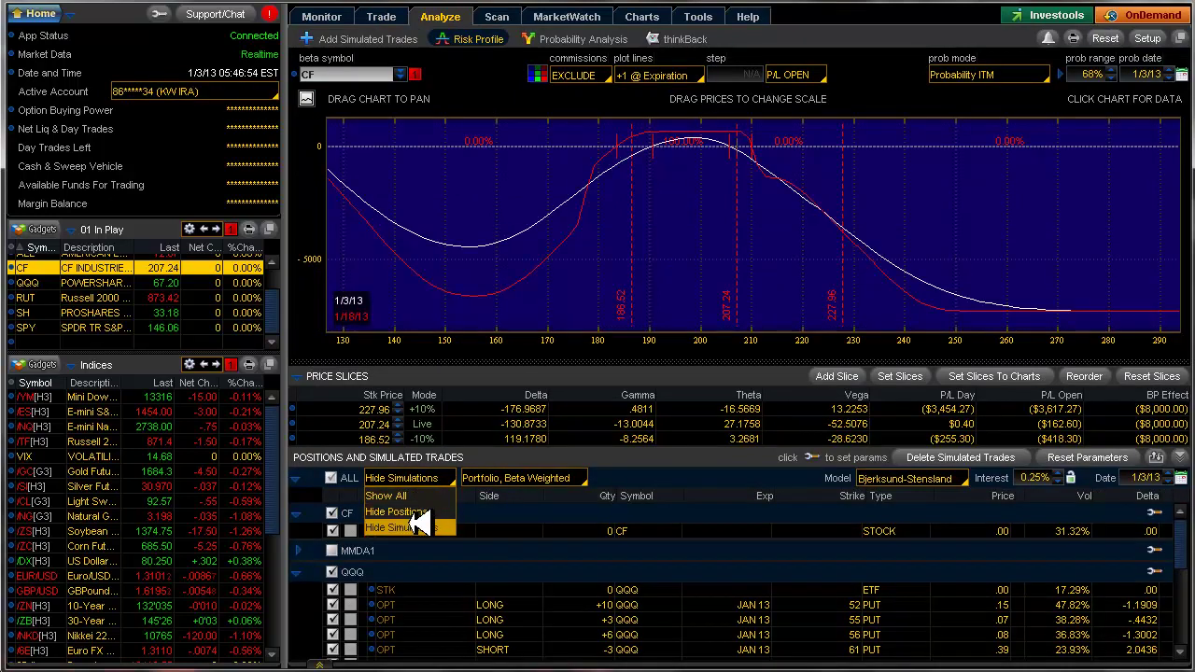
pyautogui.click(420, 526)
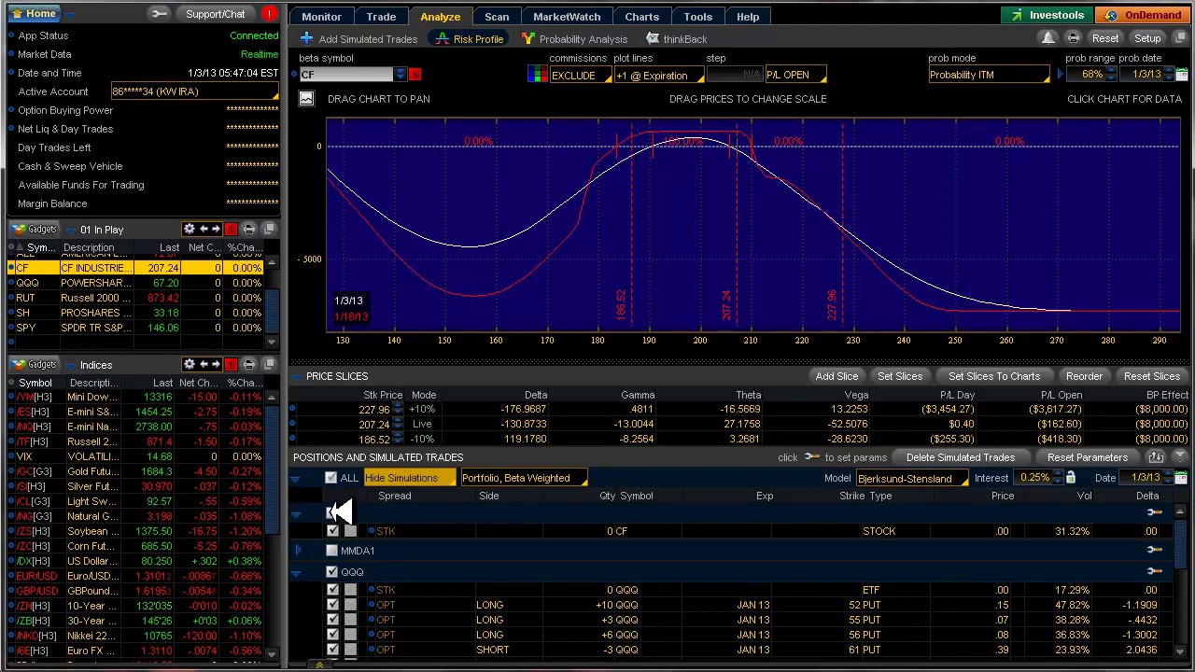
# Exclude and collapse the CF group, and beta-weight the portfolio's risk profile to SPY.
pyautogui.click(331, 513)
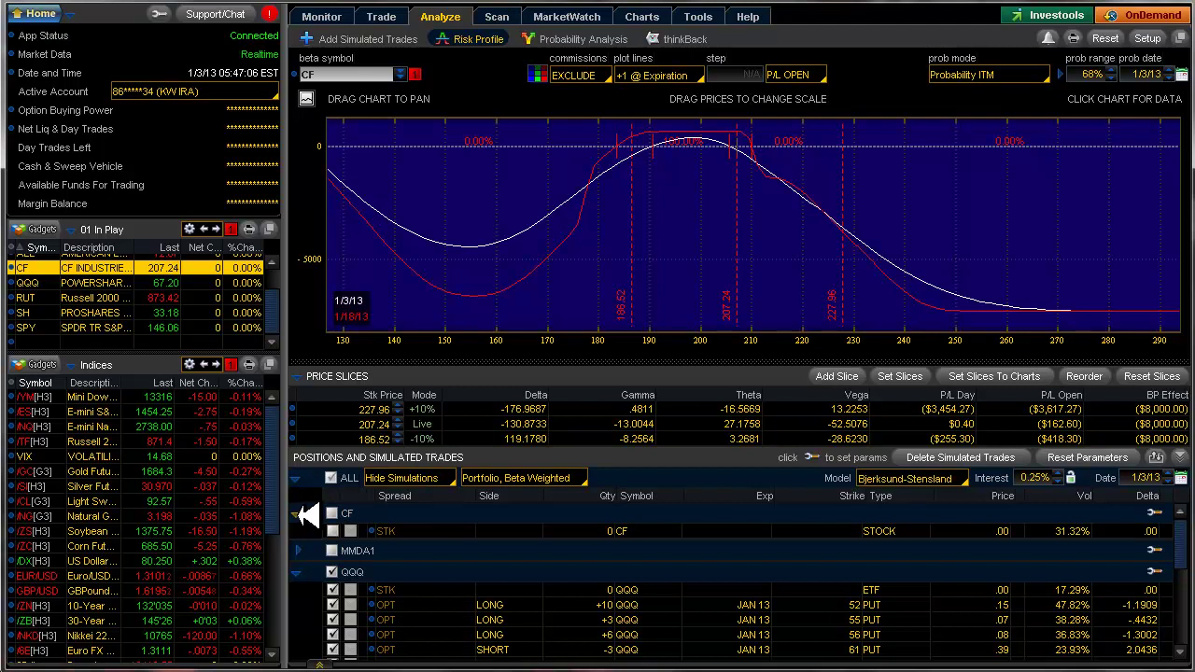
pyautogui.click(297, 514)
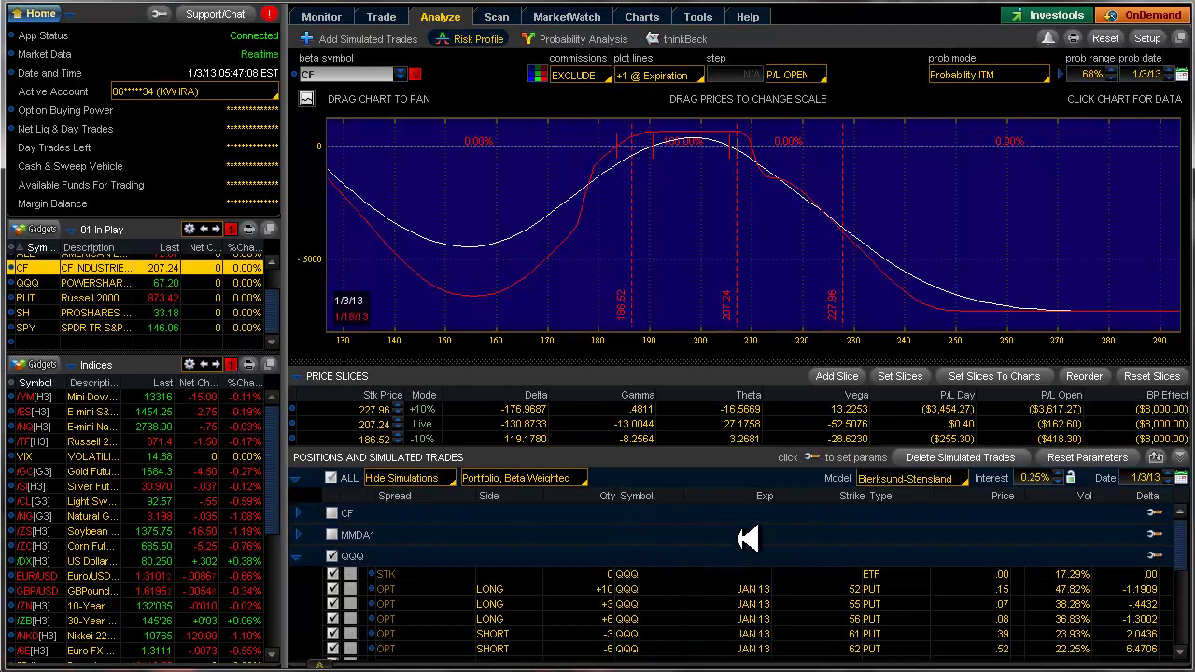
pyautogui.moveTo(1182, 533); pyautogui.dragTo(1182, 614)
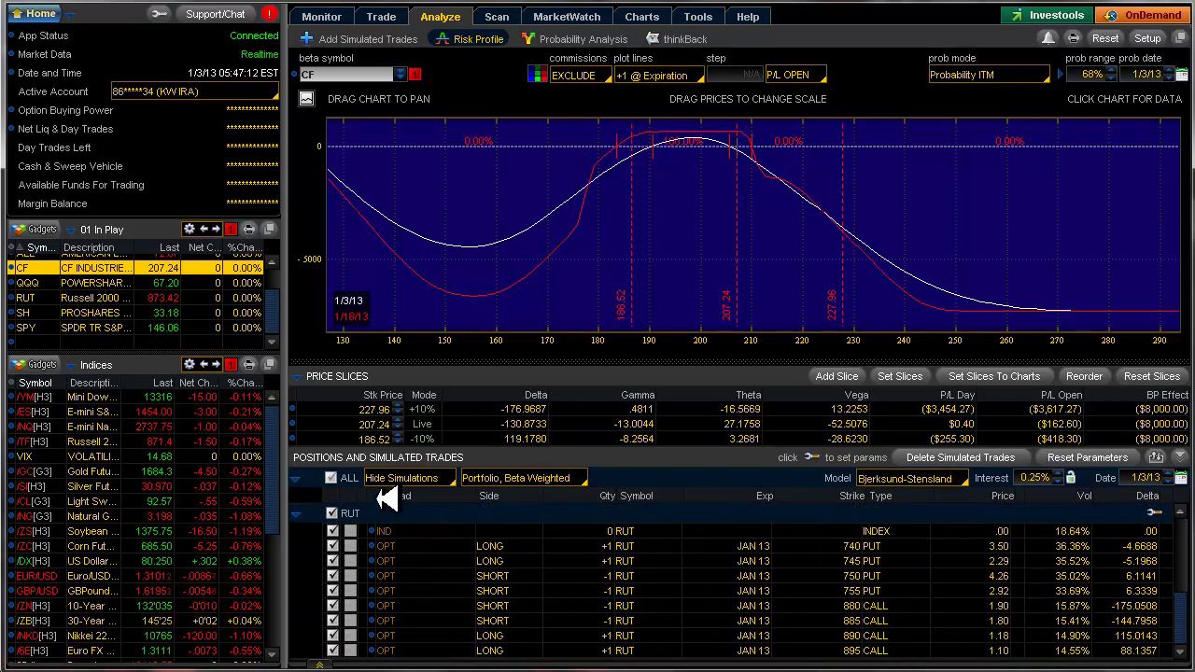
pyautogui.click(48, 327)
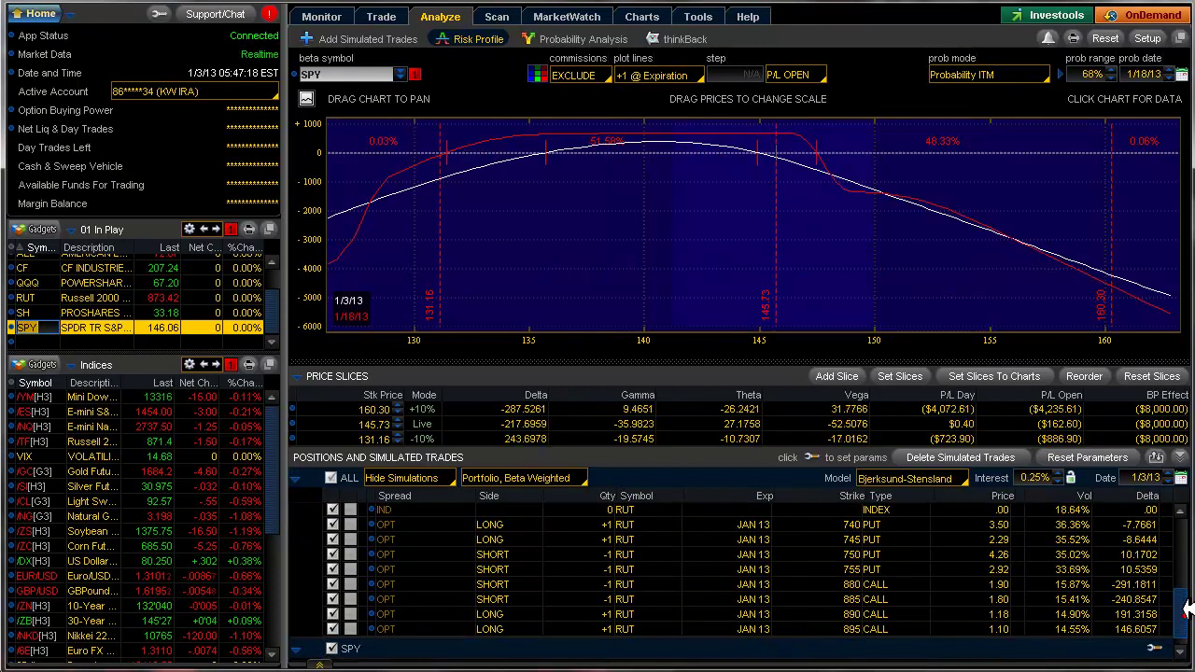
# Exclude the long +10 QQQ JAN 13 52 put and the rest of the QQQ group from the portfolio risk profile.
pyautogui.moveTo(1186, 609); pyautogui.dragTo(1182, 485)
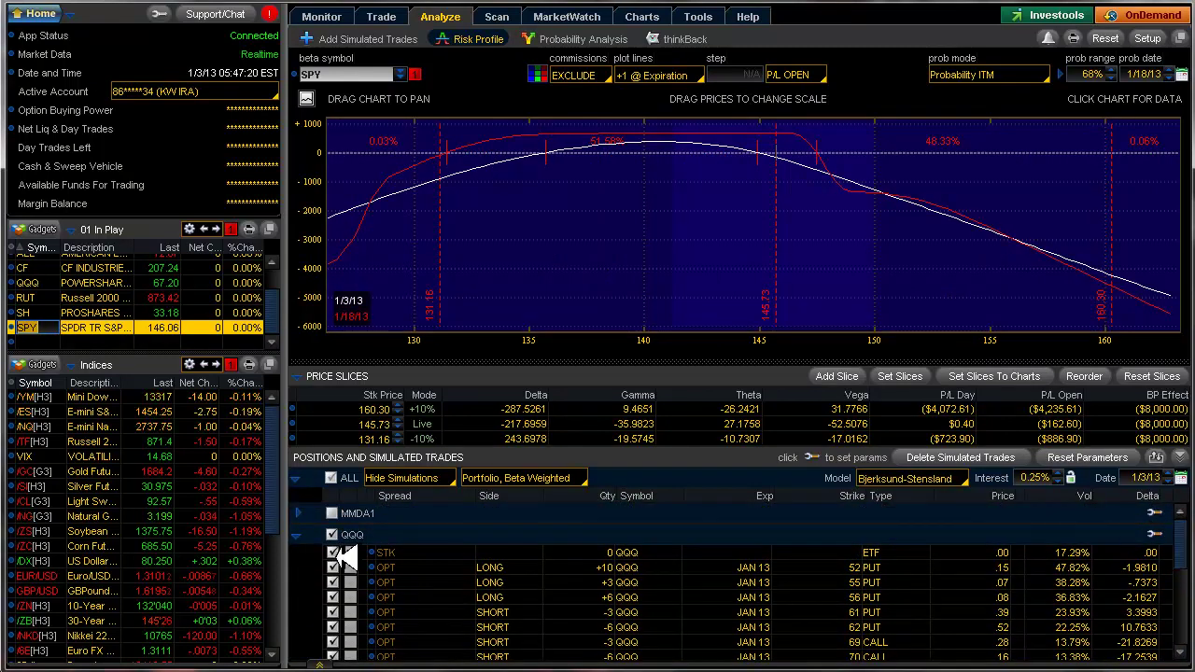
pyautogui.click(333, 567)
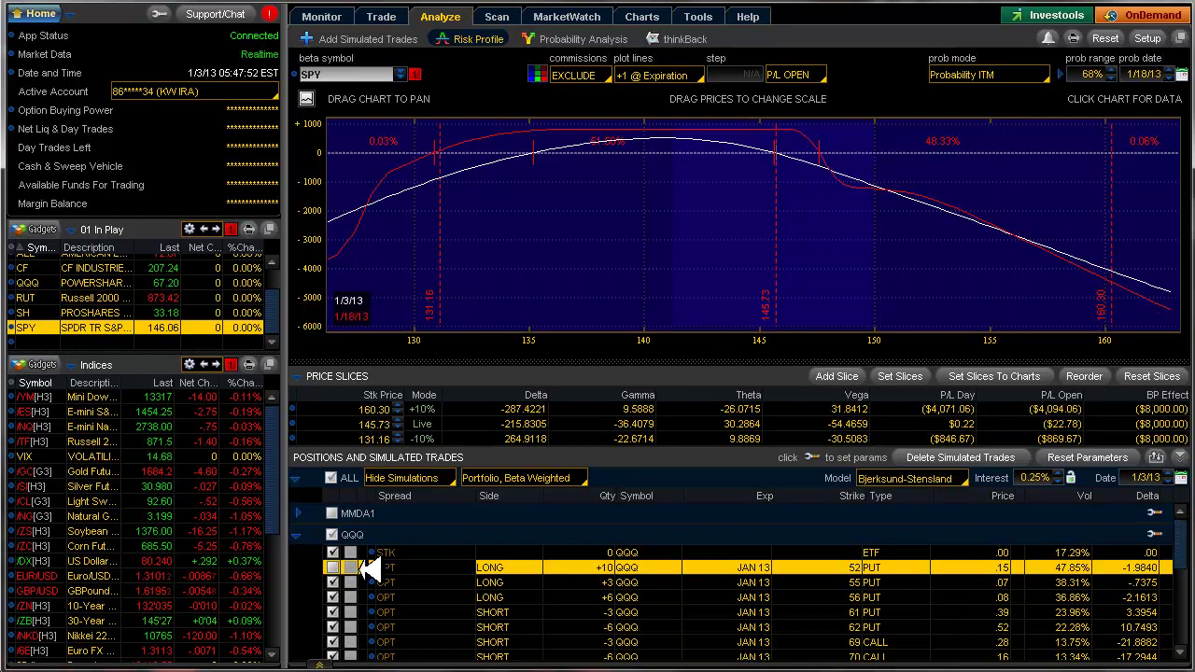
pyautogui.click(334, 534)
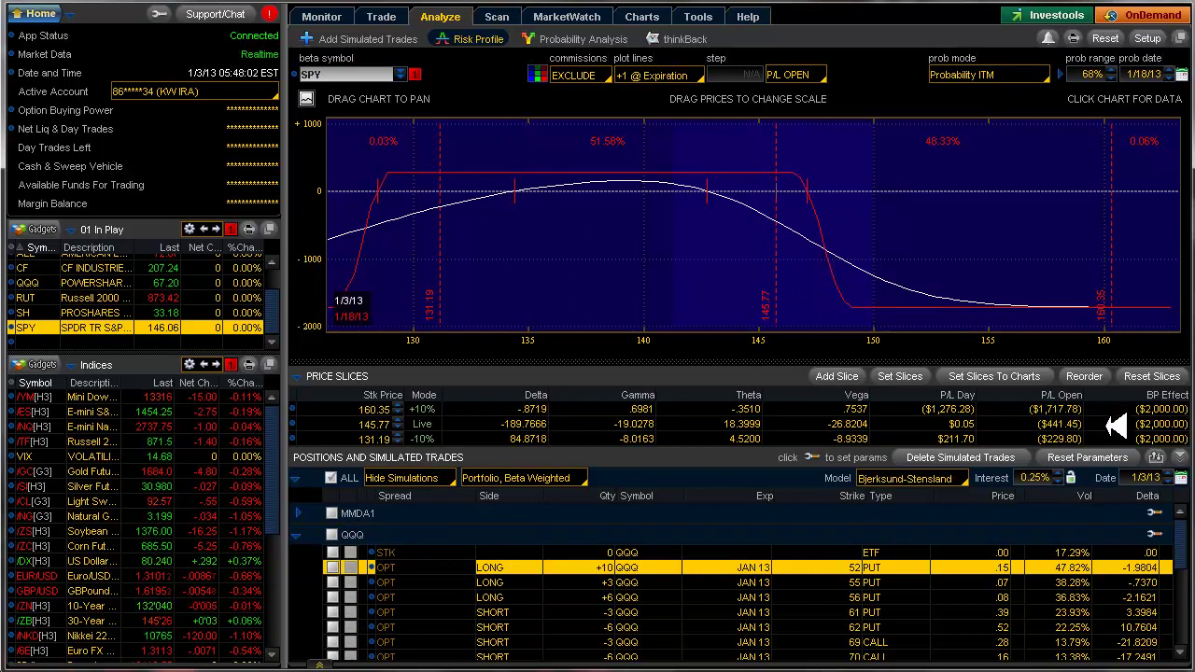
pyautogui.moveTo(1181, 538); pyautogui.dragTo(1187, 610)
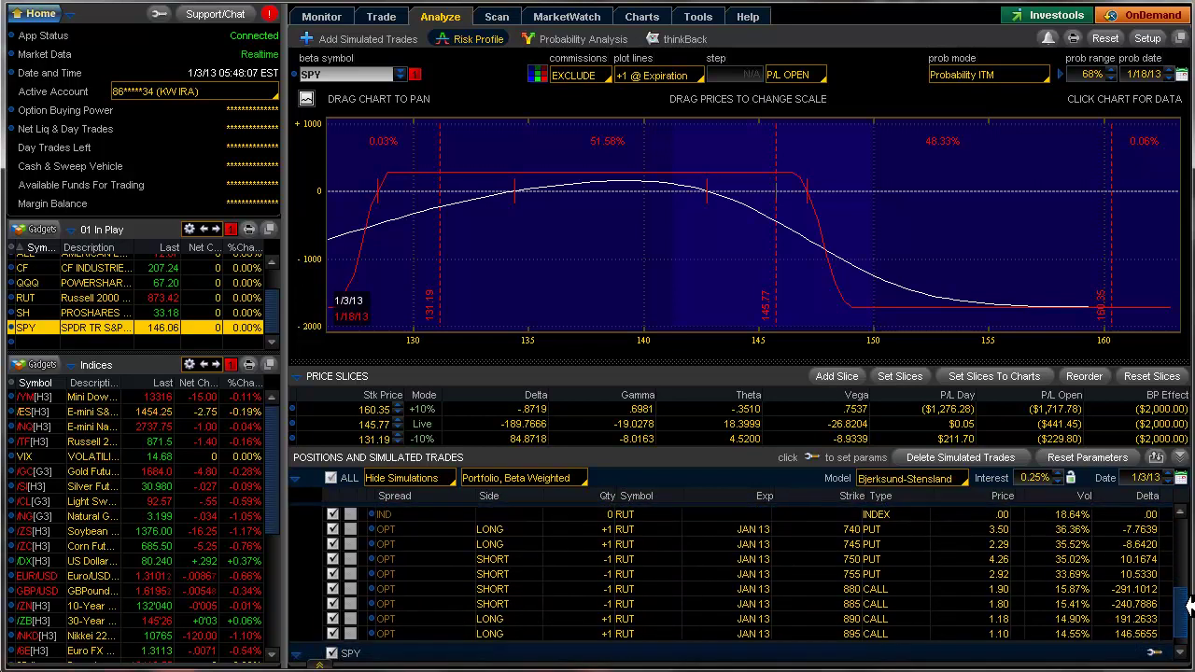
# Limit the risk profile to a single symbol and load RUT.
pyautogui.click(509, 478)
pyautogui.click(505, 492)
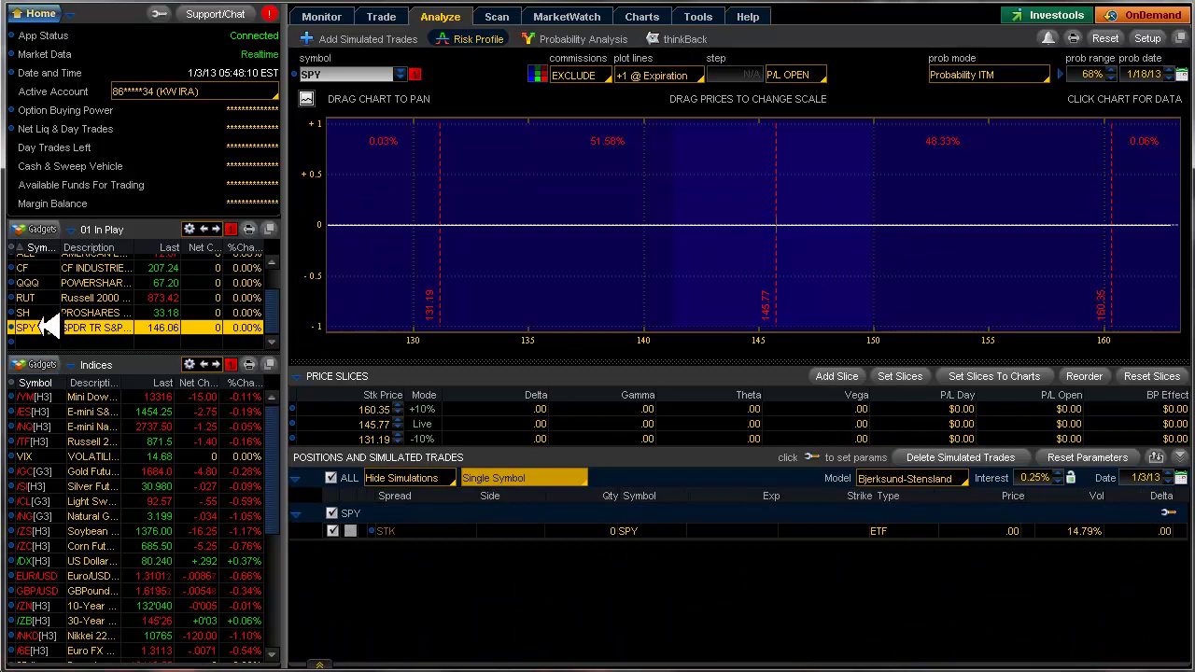
pyautogui.click(34, 296)
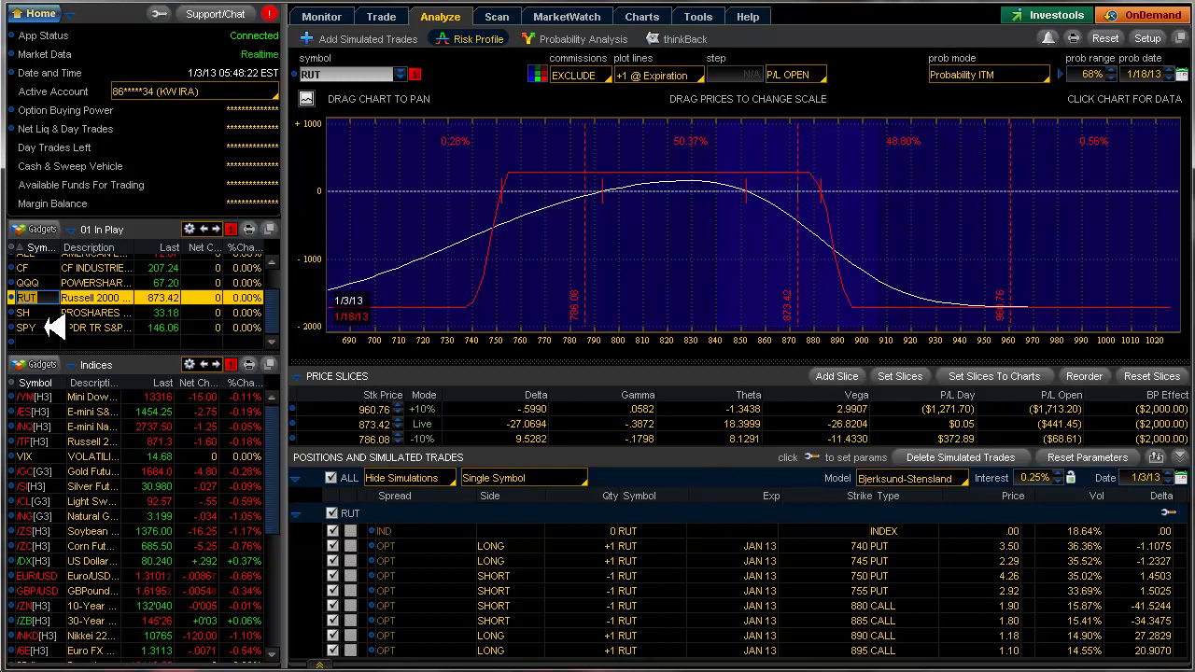
# Load the QQQ risk profile and include all of its legs except the long +10 JAN 13 52 put.
pyautogui.click(55, 282)
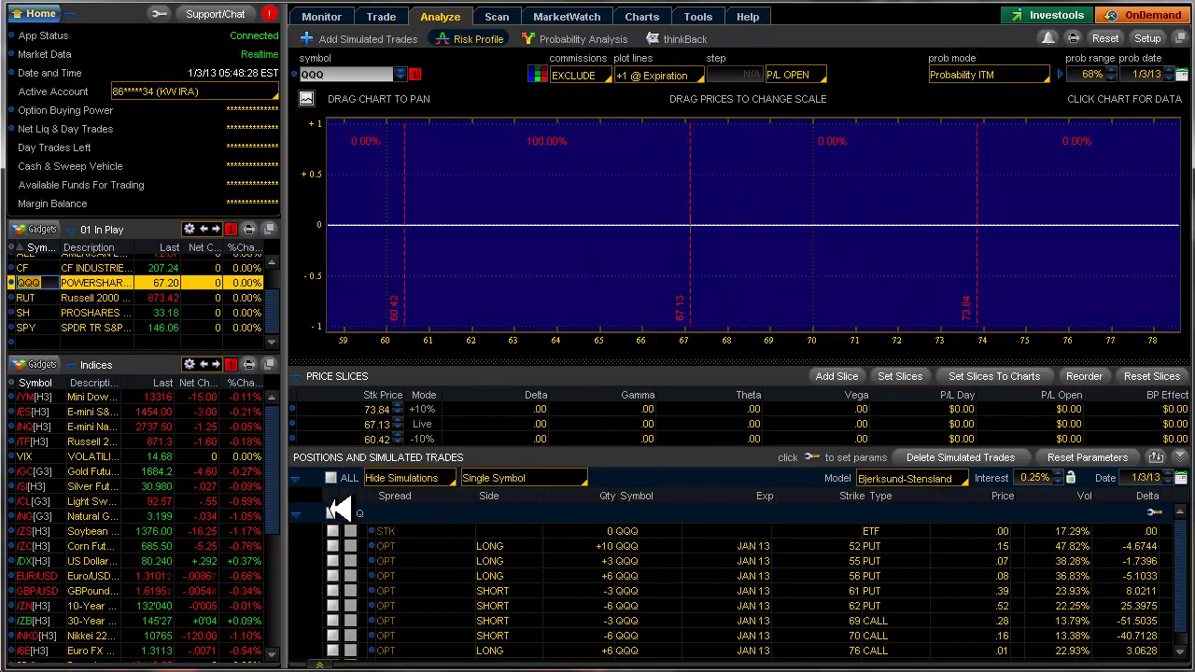
pyautogui.click(331, 512)
pyautogui.click(333, 546)
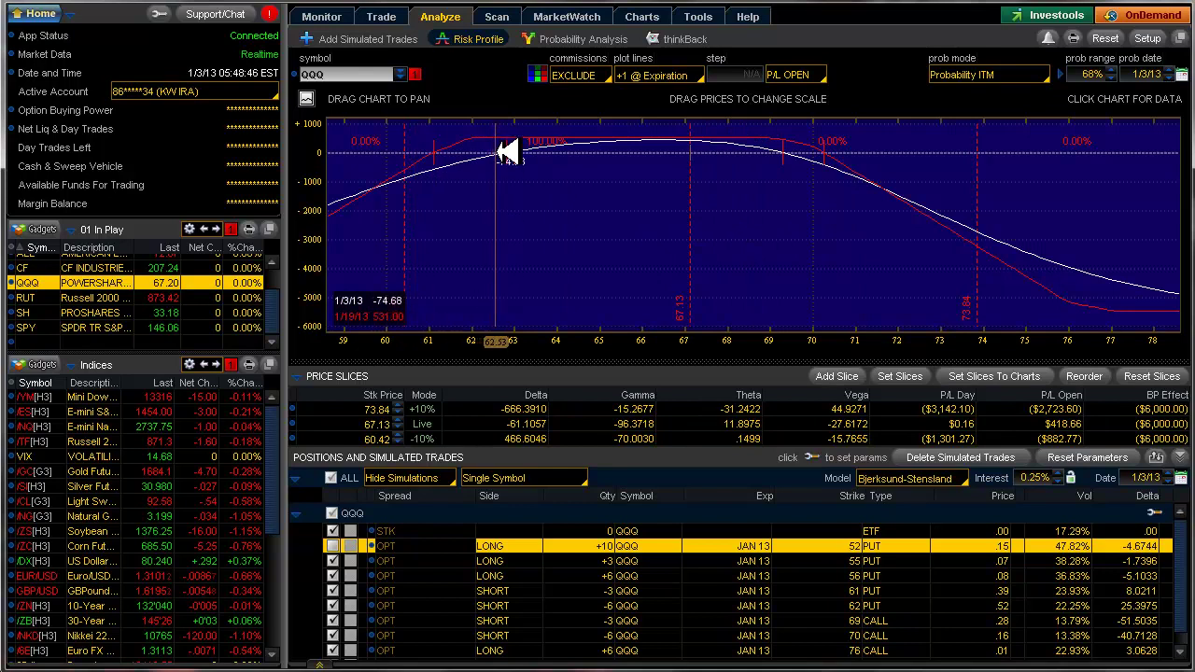
pyautogui.click(1182, 74)
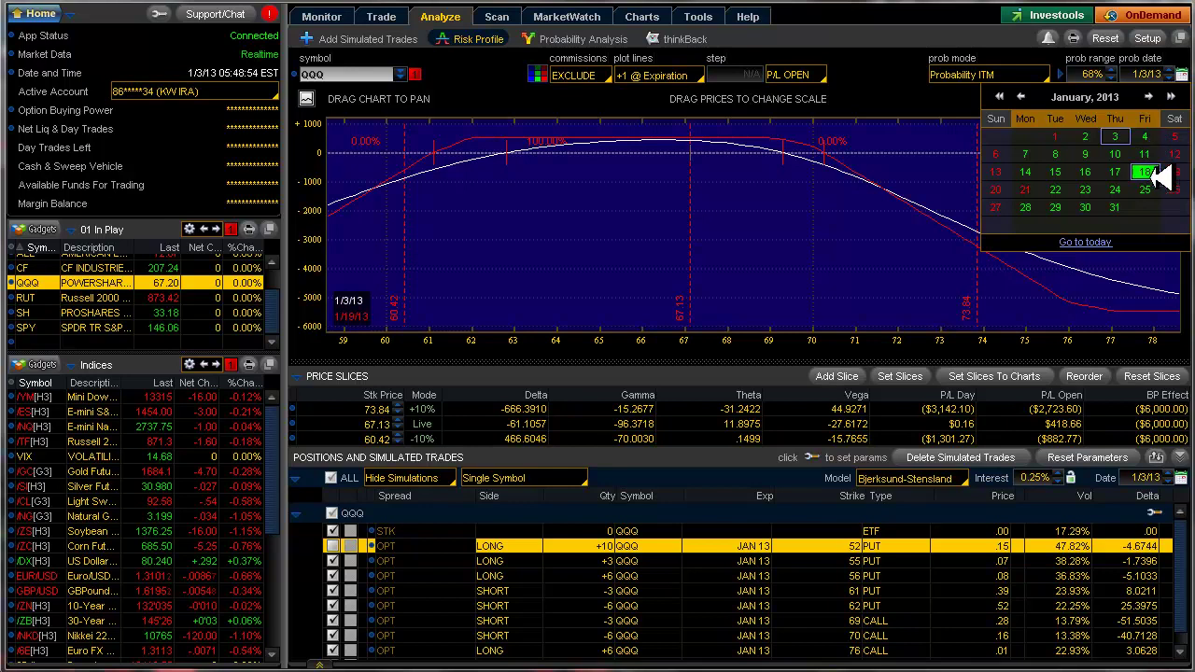
pyautogui.click(895, 92)
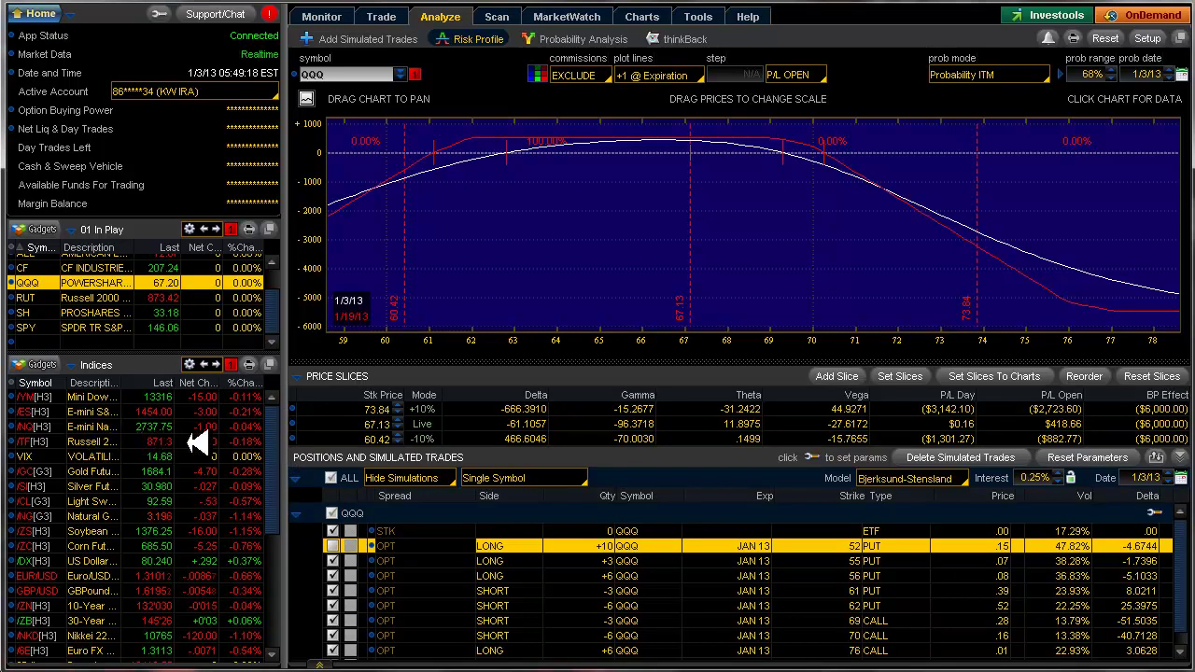
# Load the RUT risk profile, test its middle price slice at 871.00, and restore the default slices.
pyautogui.click(43, 297)
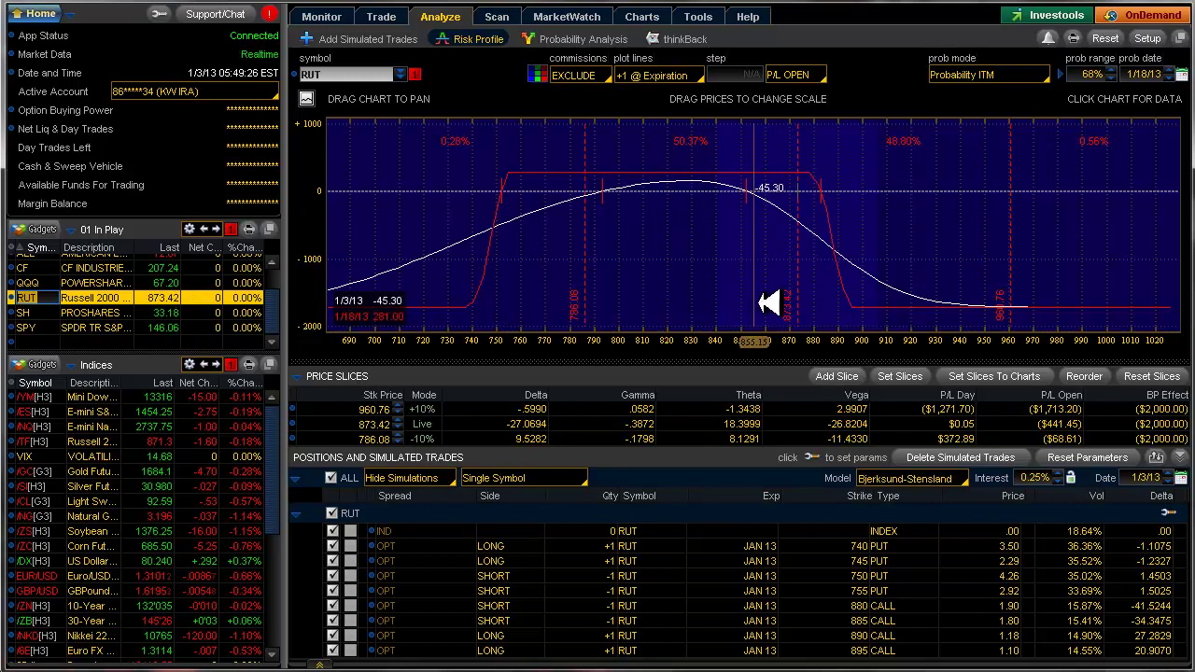
pyautogui.click(372, 424)
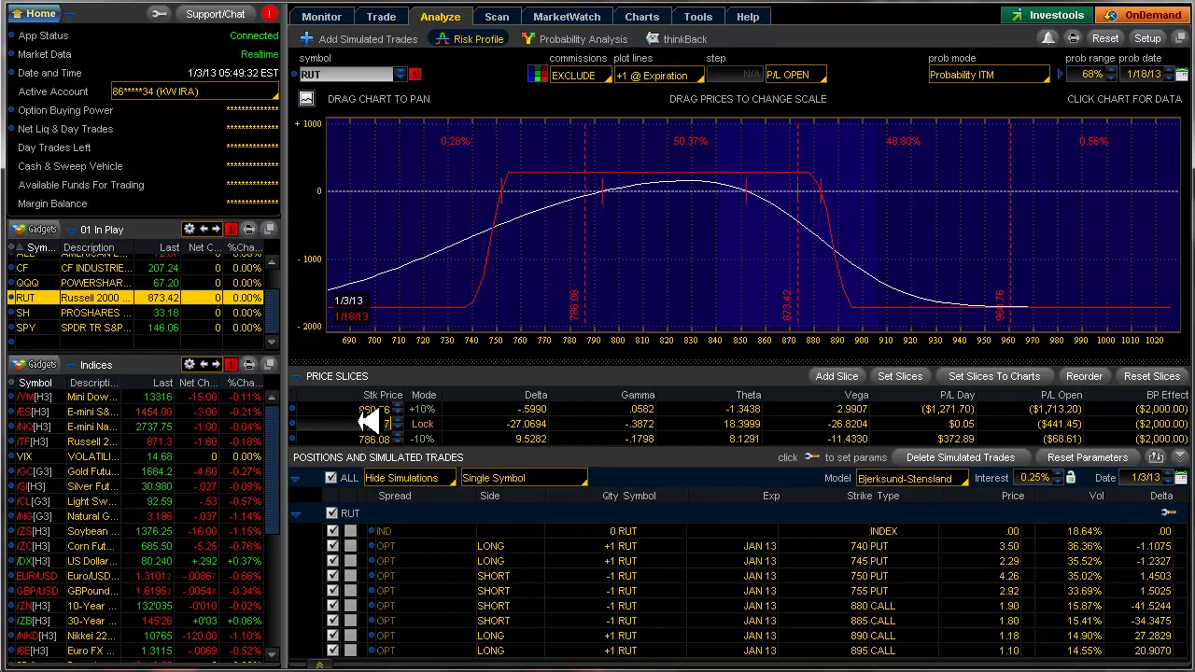
pyautogui.press('Return')
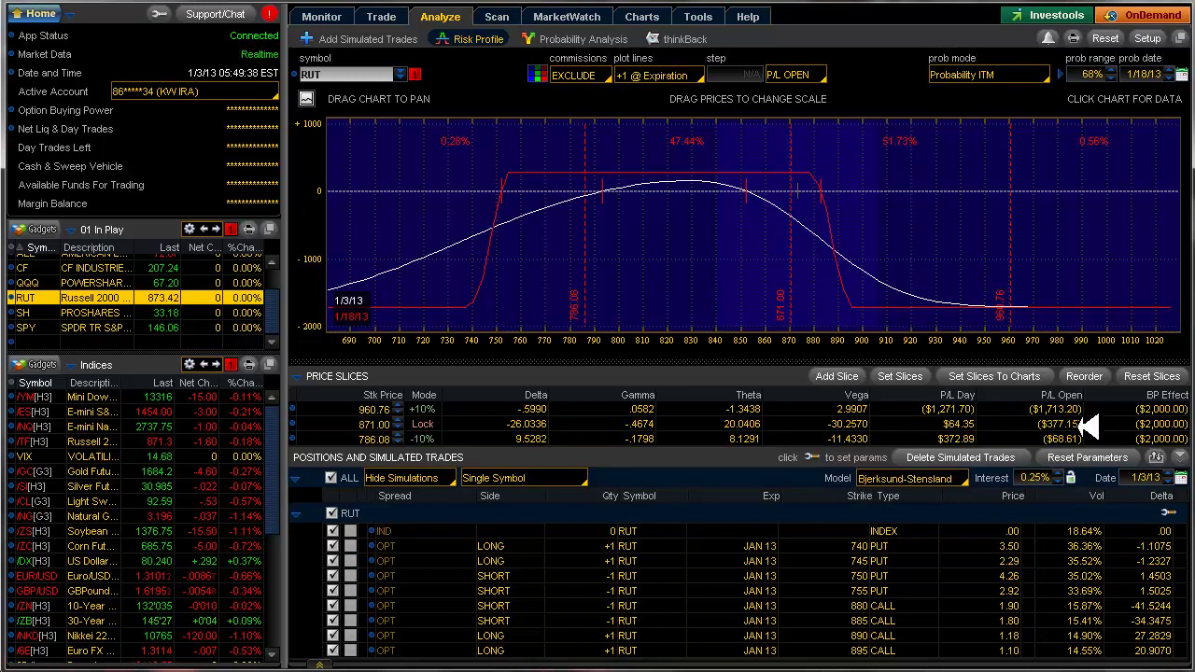
pyautogui.click(1142, 375)
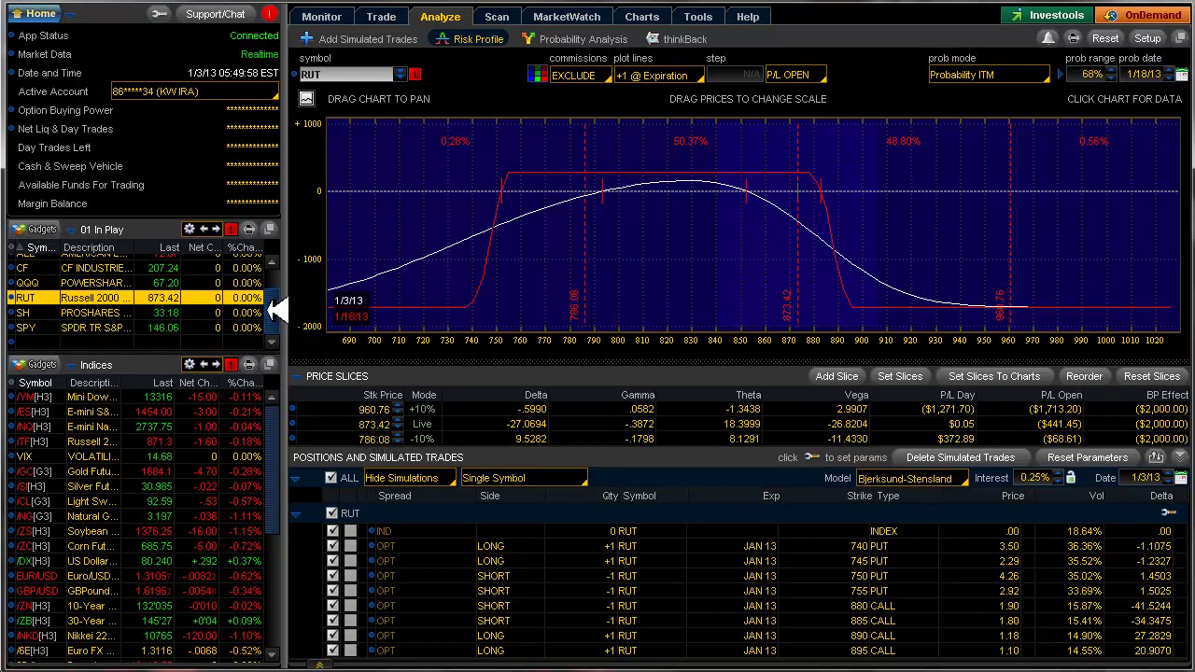
pyautogui.scroll(1, 272, 305)
pyautogui.scroll(1, 273, 304)
pyautogui.scroll(-2, 277, 308)
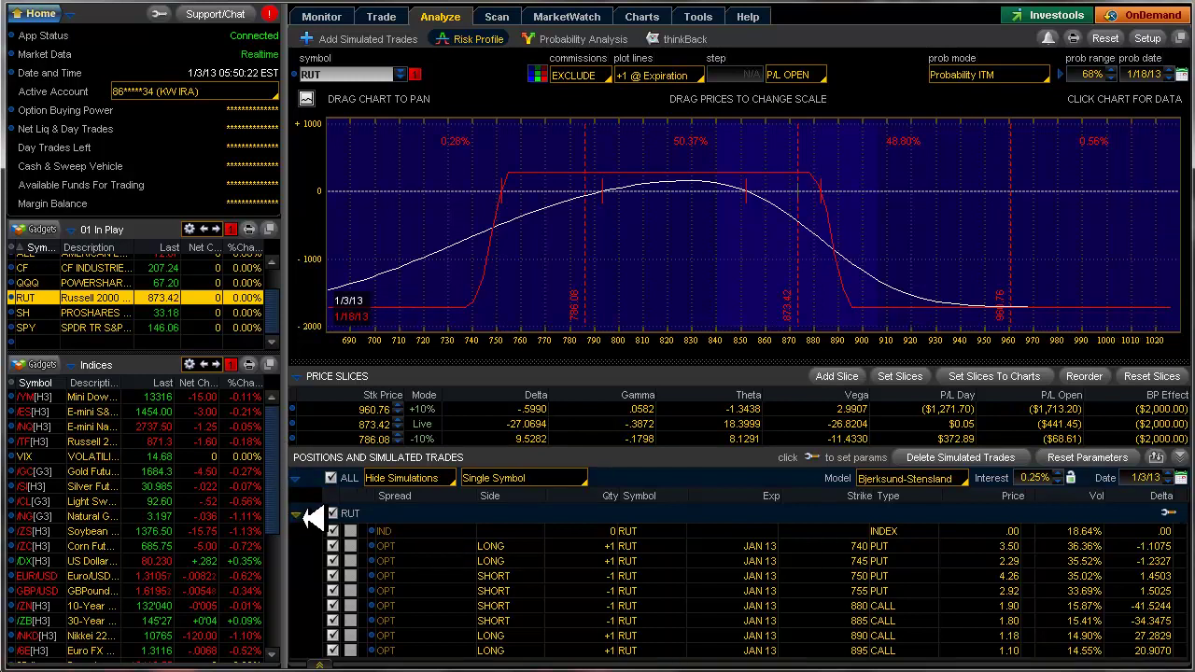
pyautogui.click(296, 514)
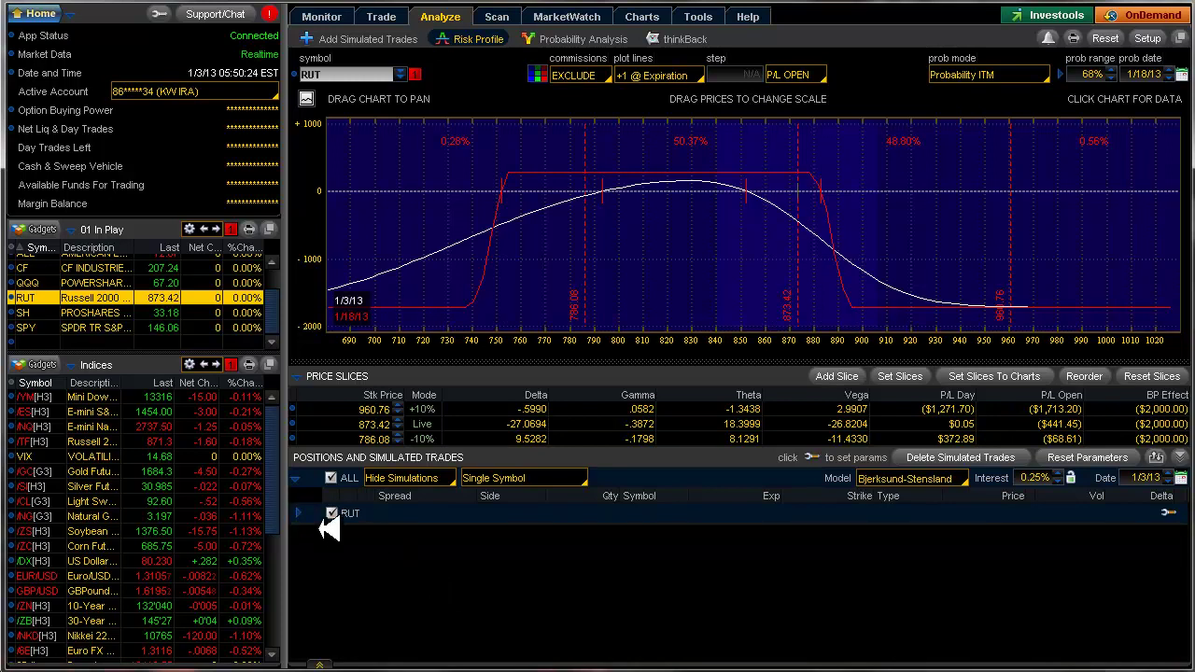
pyautogui.click(297, 513)
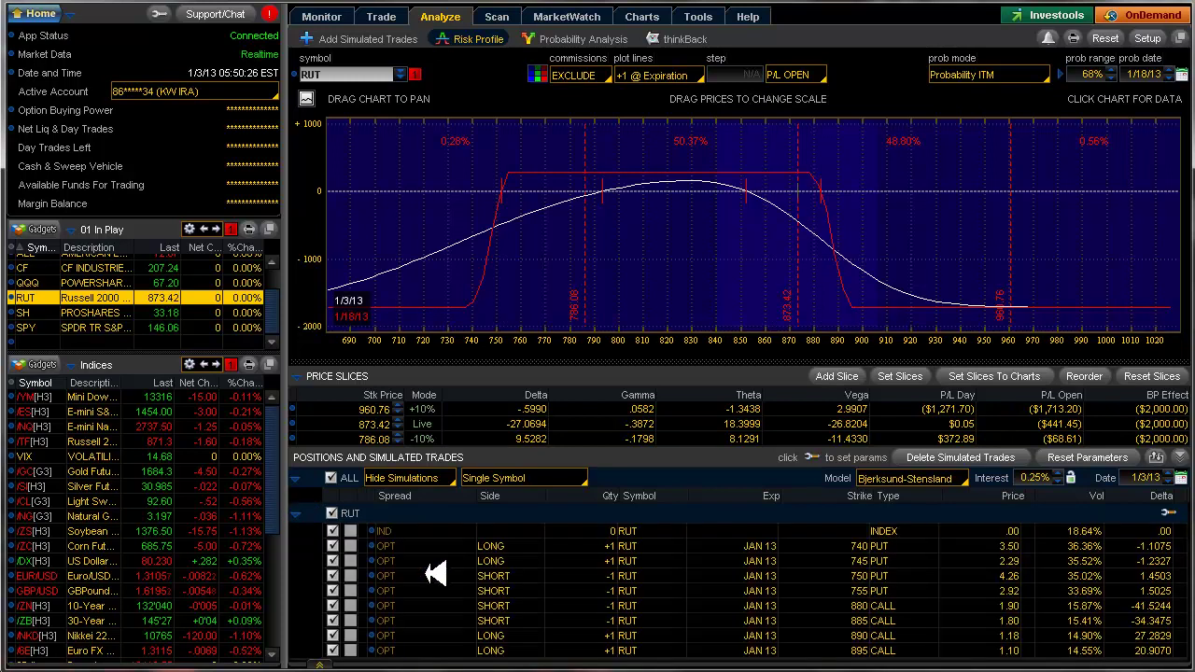
# Return to the account's position statement to review the QQQ and RUT positions.
pyautogui.click(329, 14)
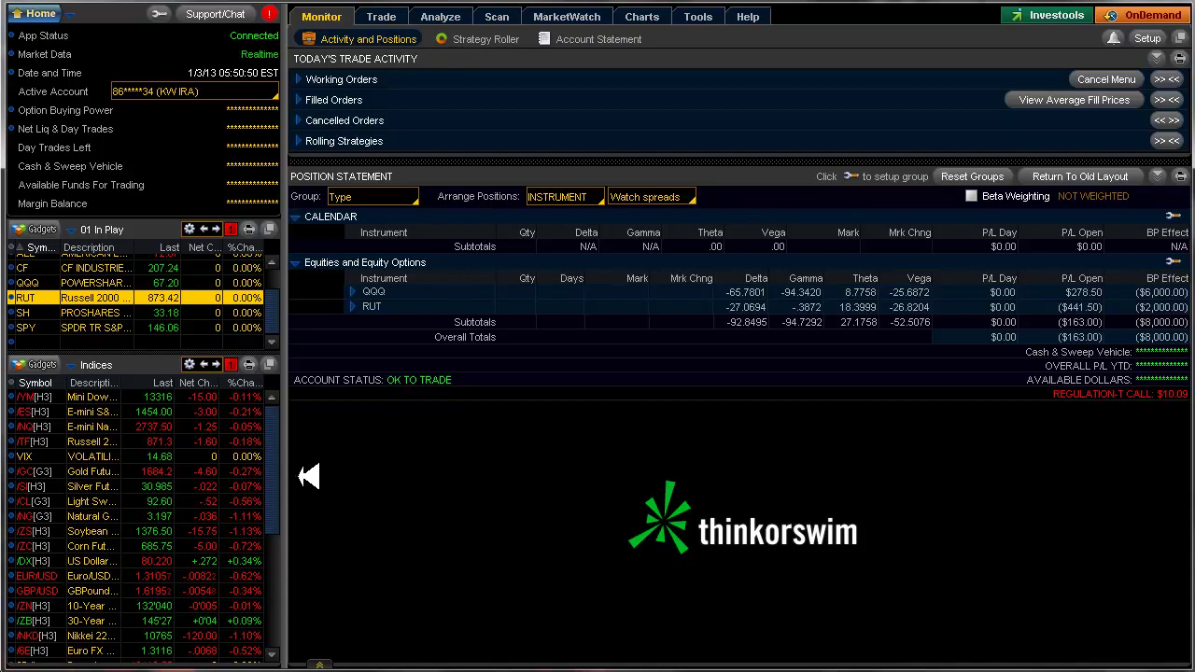
pyautogui.scroll(-2, 275, 479)
pyautogui.moveTo(276, 479); pyautogui.dragTo(275, 420)
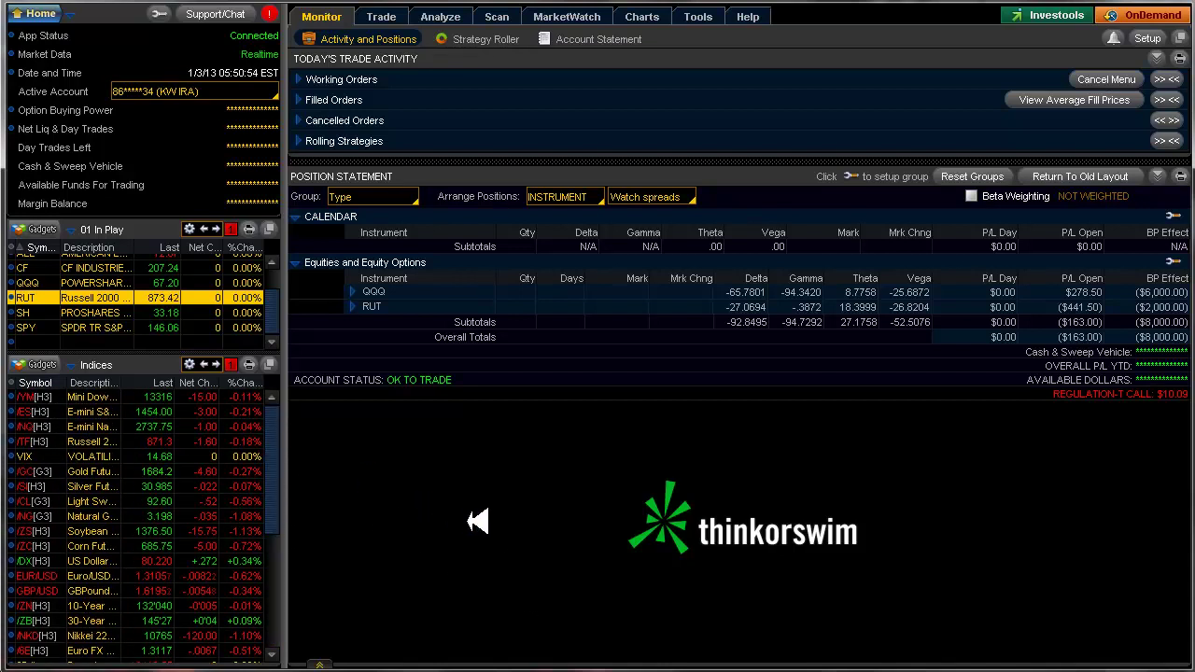